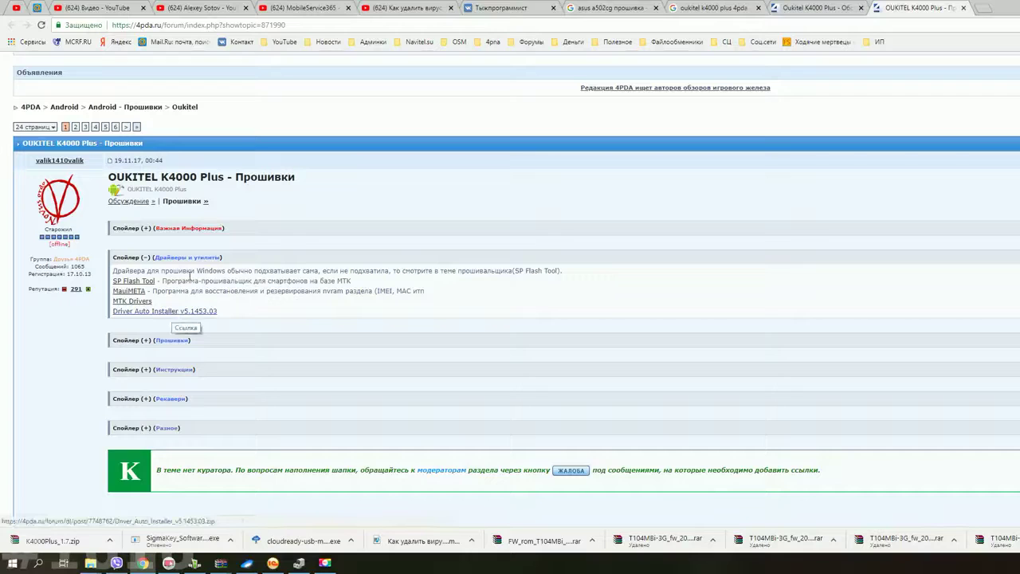
- Read the important information section of the OUKITEL K4000 Plus firmware topic on the phone's revisions
left_click(200, 228)
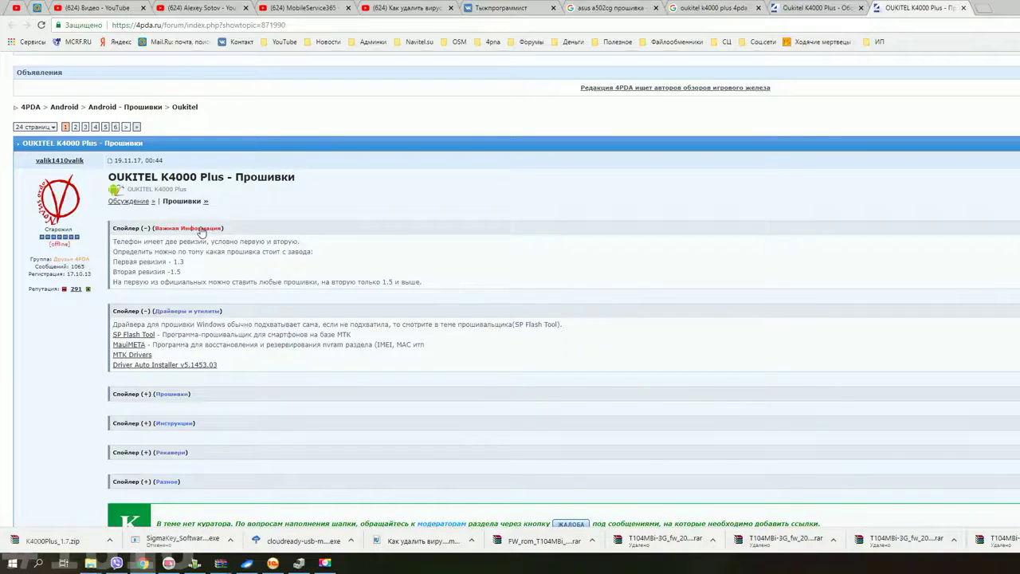
left_click(201, 228)
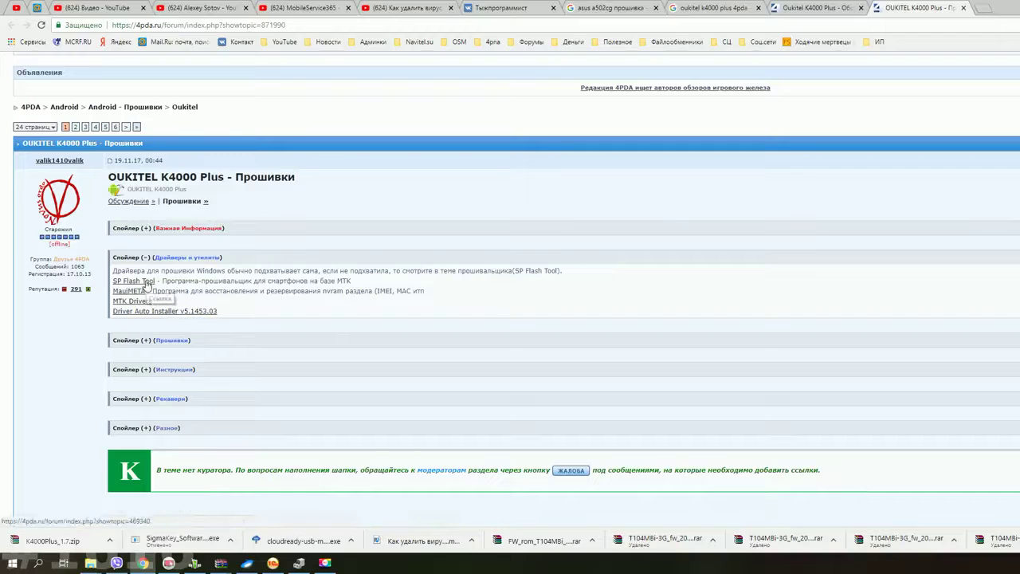
left_click(191, 227)
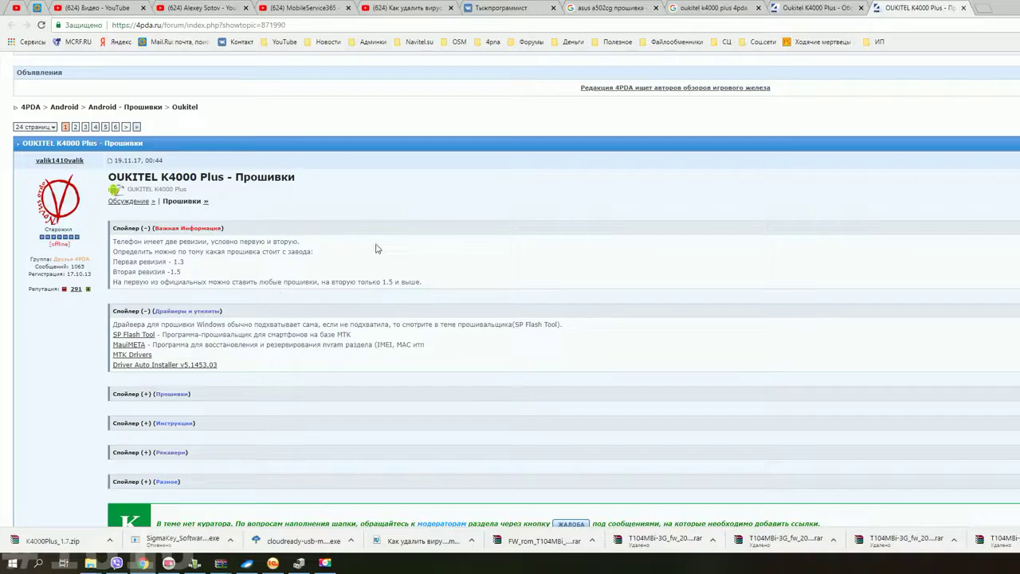
left_click(269, 228)
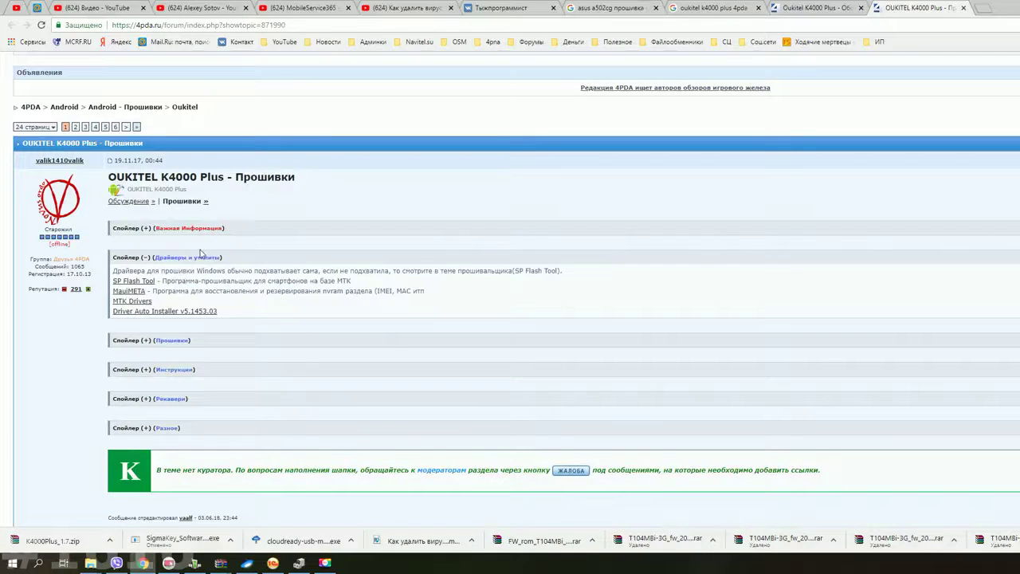
left_click(219, 231)
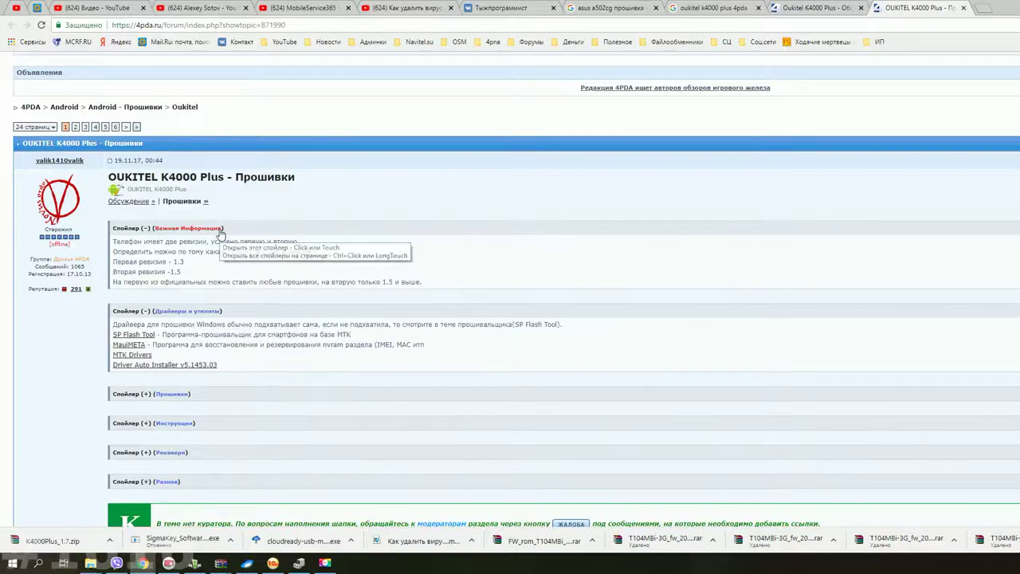
- Expand the official firmware list in the topic's firmware section and open the v1.7 entry
left_click(183, 392)
scroll(213, 358, "down", 1)
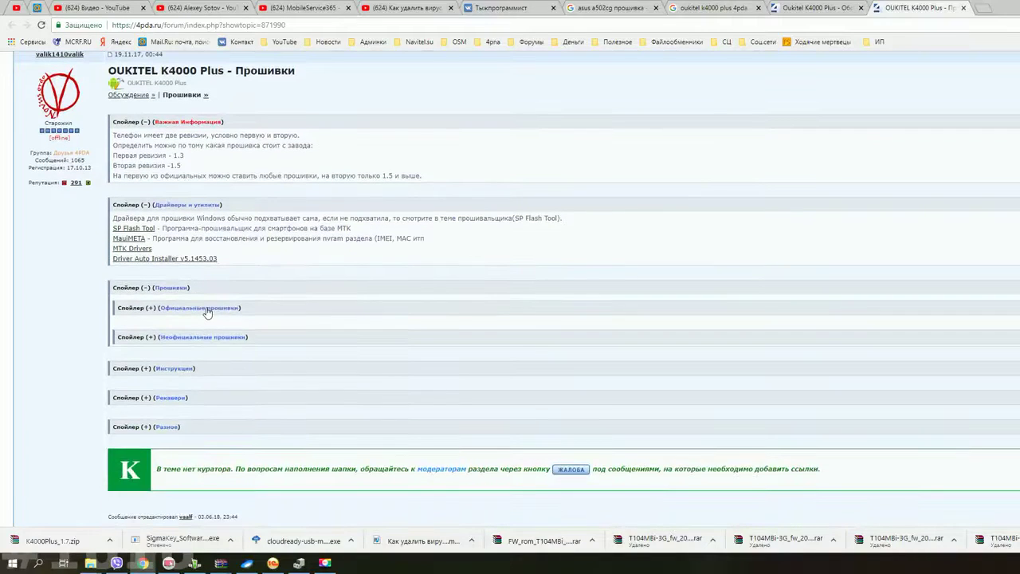
left_click(206, 309)
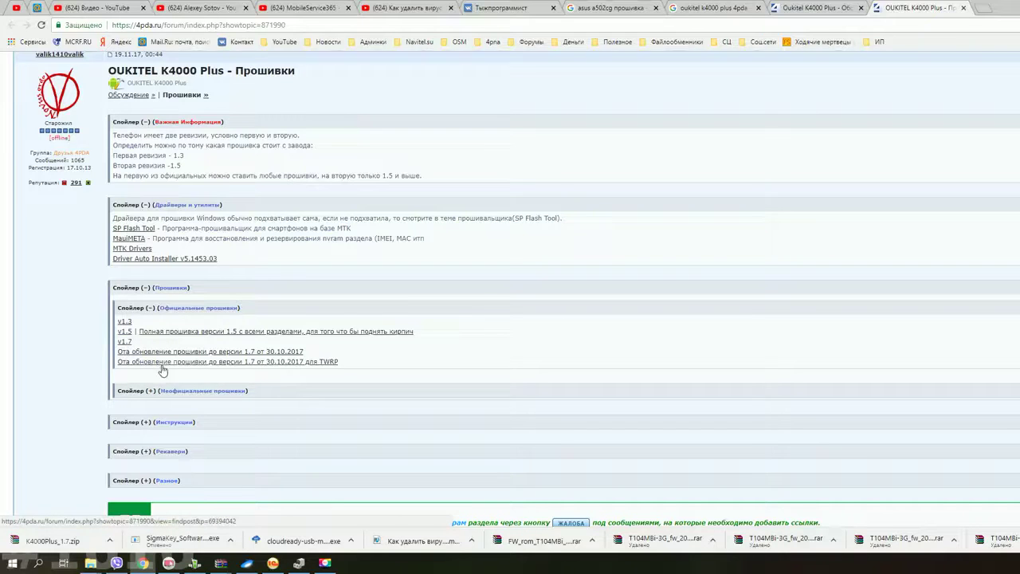
left_click(125, 341)
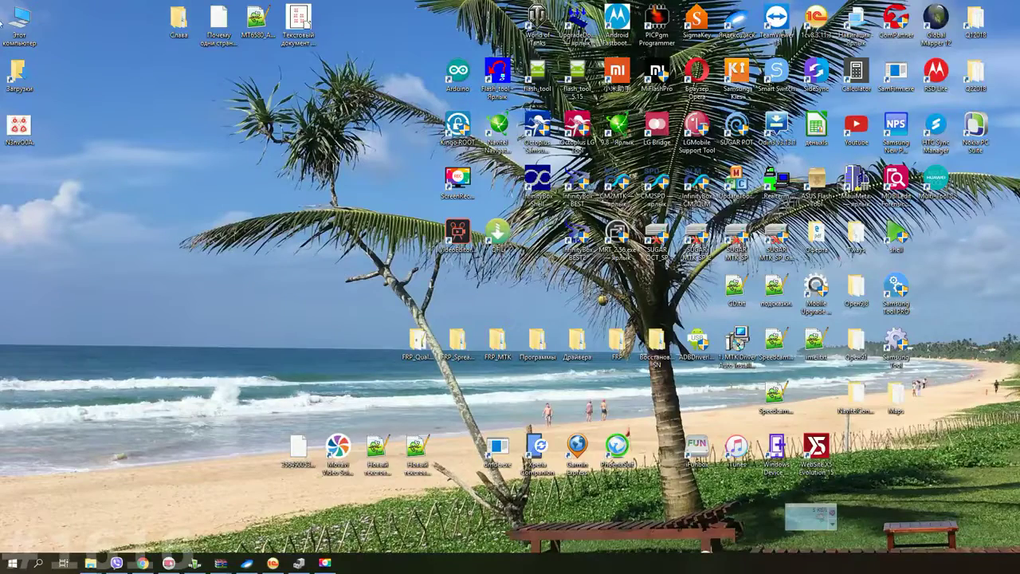
- Empty folder 3 on drive C: and copy the MTK Driver Auto Installer from the desktop into it
double_click(27, 24)
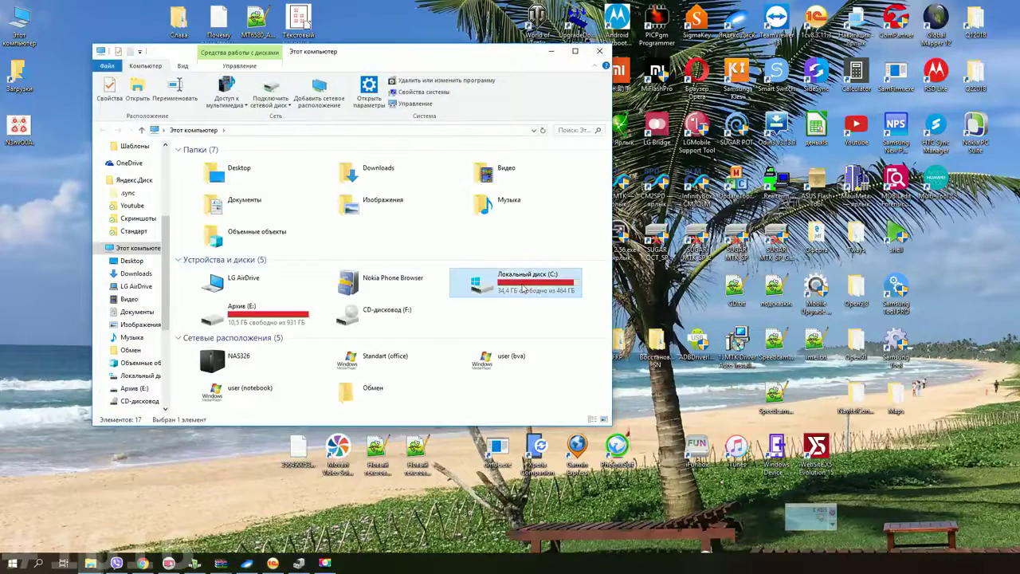
double_click(514, 281)
double_click(225, 208)
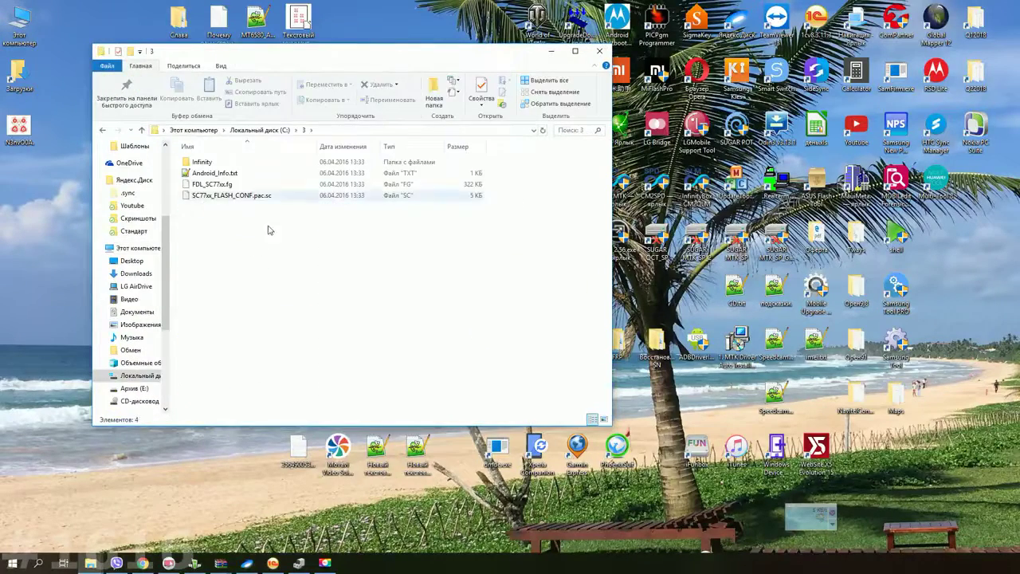
left_click_drag(270, 236, 164, 120)
left_click_drag(215, 173, 739, 396)
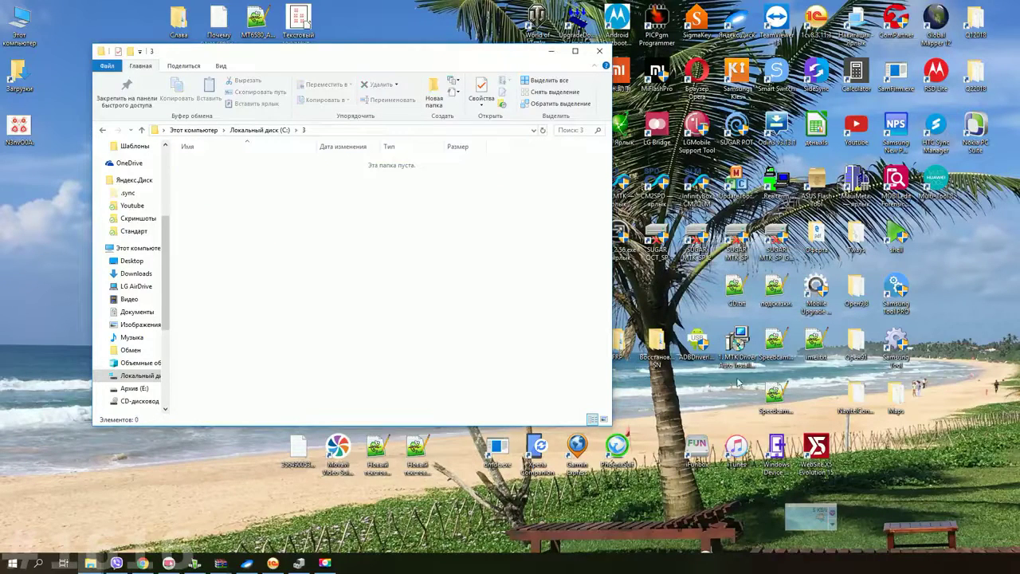
left_click_drag(738, 353, 485, 250)
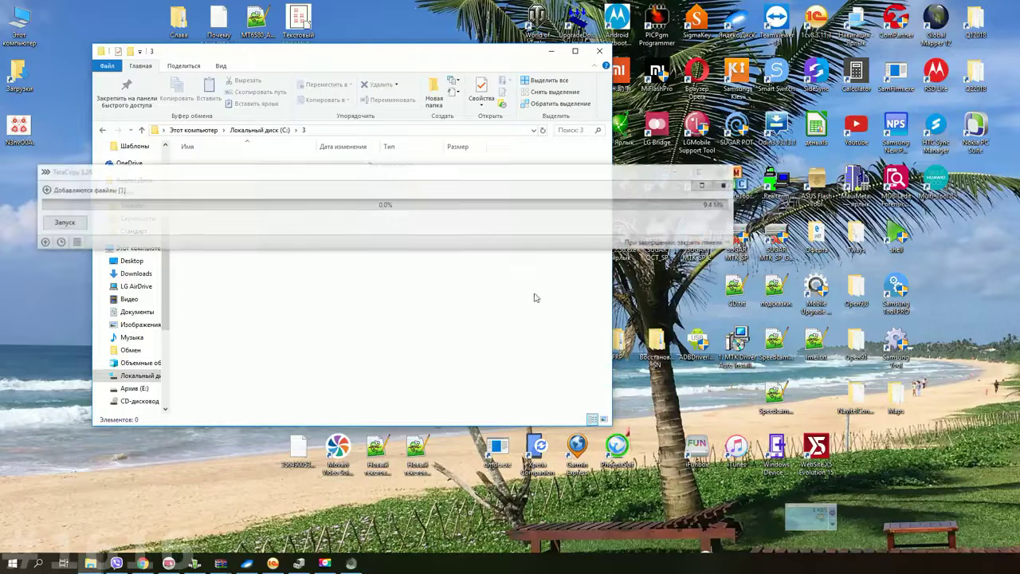
- Find the file location of the desktop Flash_tool 5.15 shortcut and copy its SP_Flash_Tool folder into C:\3
left_click_drag(447, 51, 436, 127)
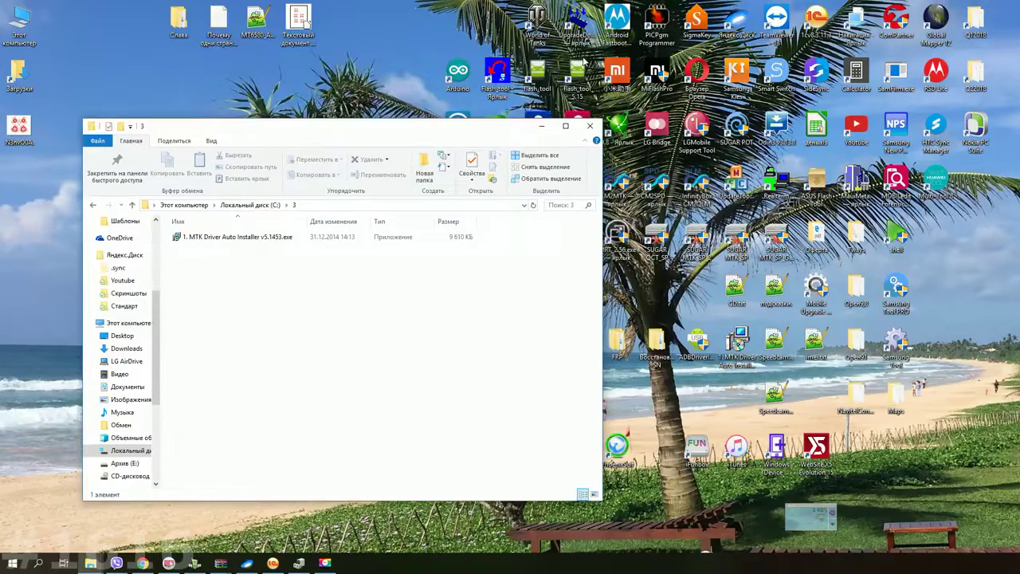
right_click(581, 71)
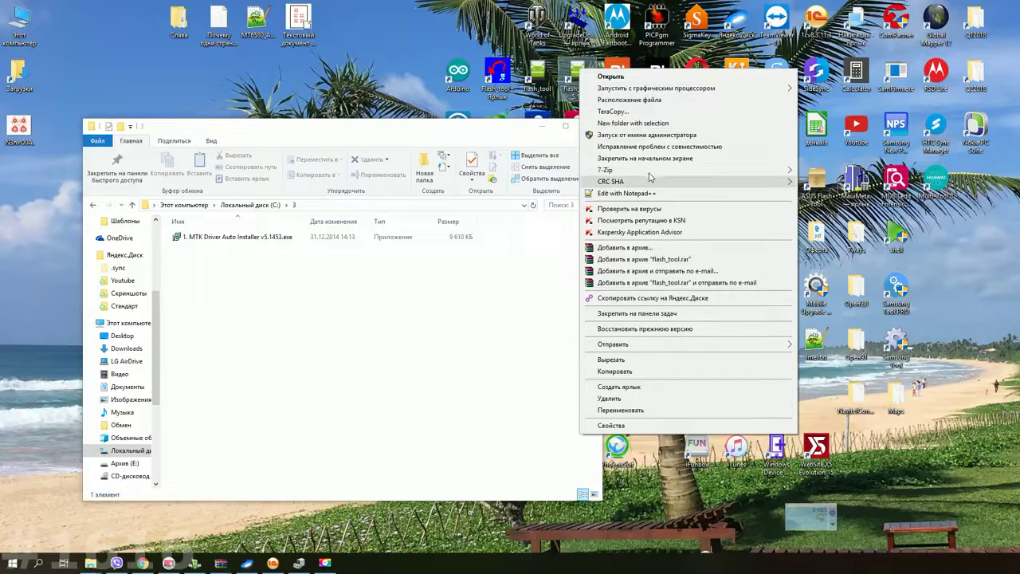
left_click(634, 99)
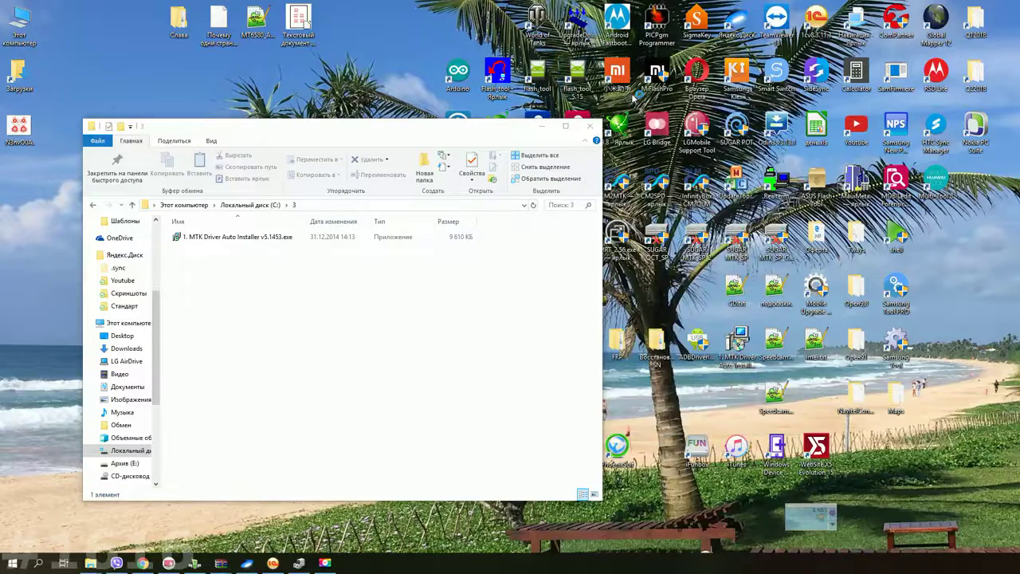
left_click_drag(420, 156, 784, 136)
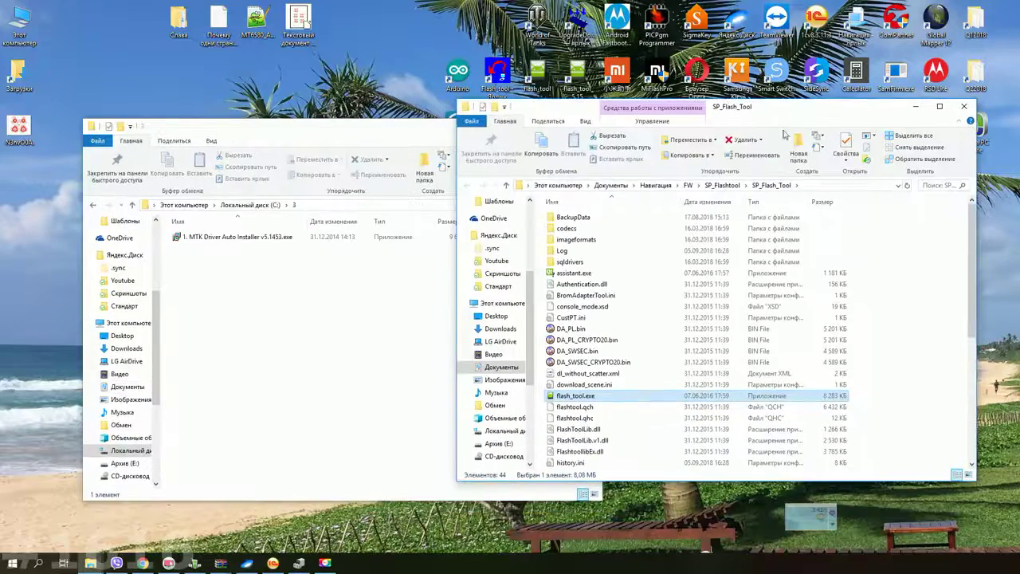
left_click(721, 185)
left_click_drag(575, 228, 309, 310)
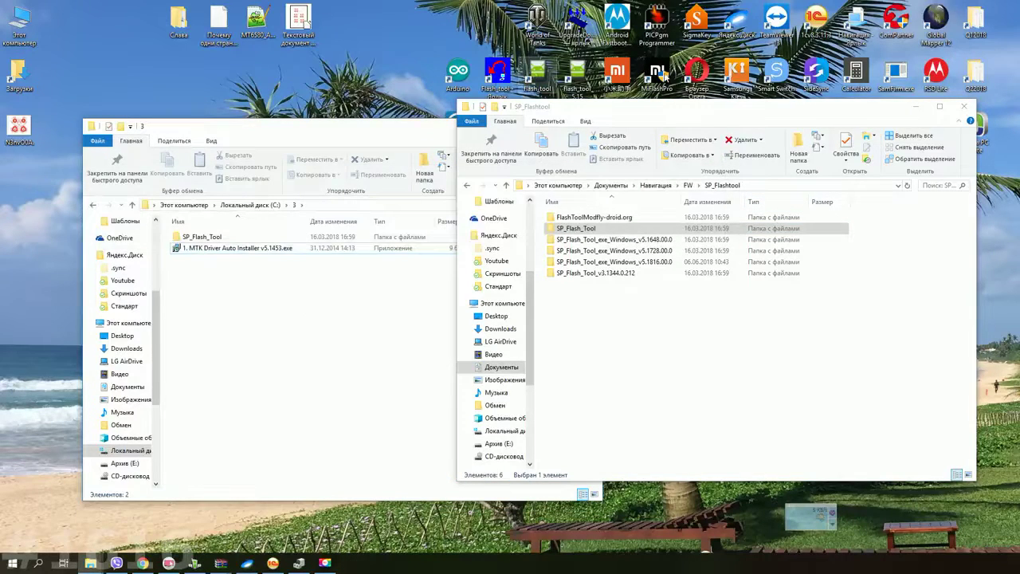
left_click(964, 106)
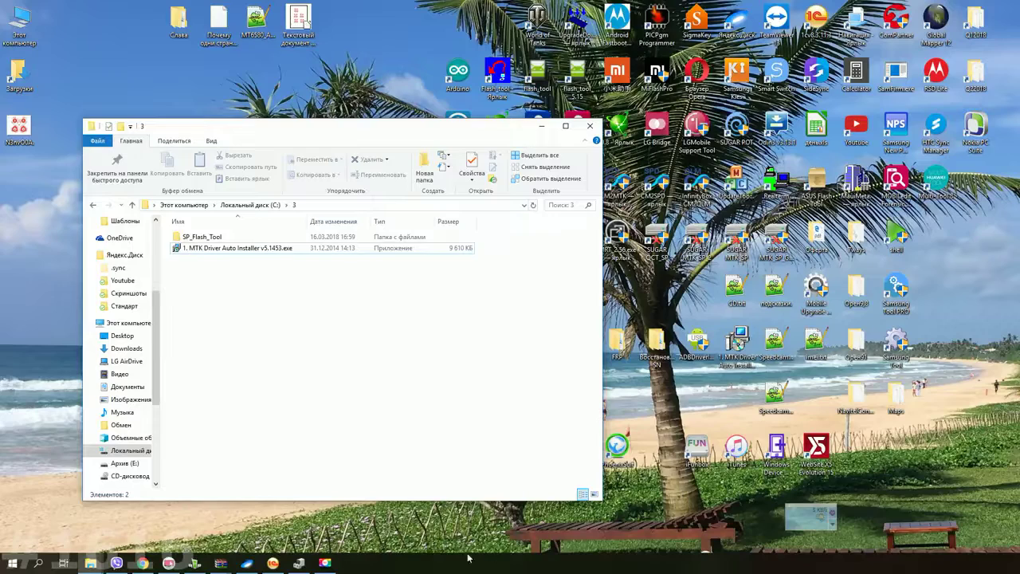
- Extract all firmware files from K4000Plus_1.7.zip in the Downloads folder into C:\3
double_click(17, 74)
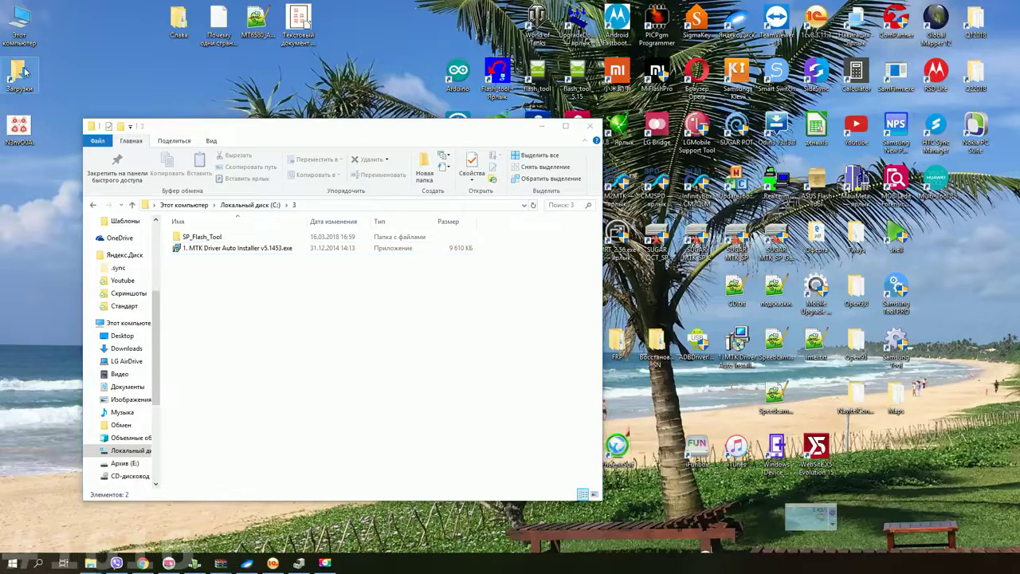
double_click(32, 129)
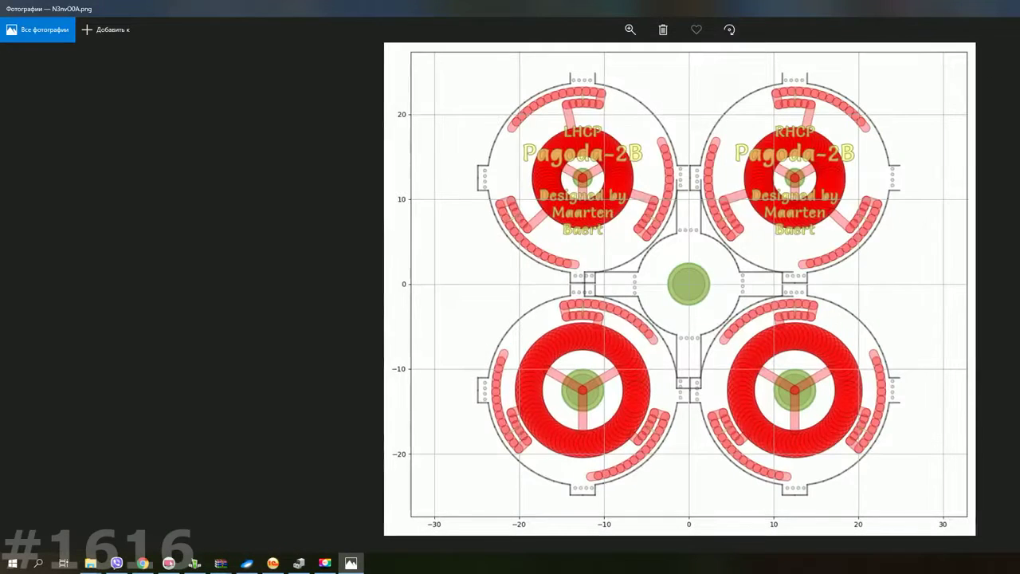
key("alt+F4")
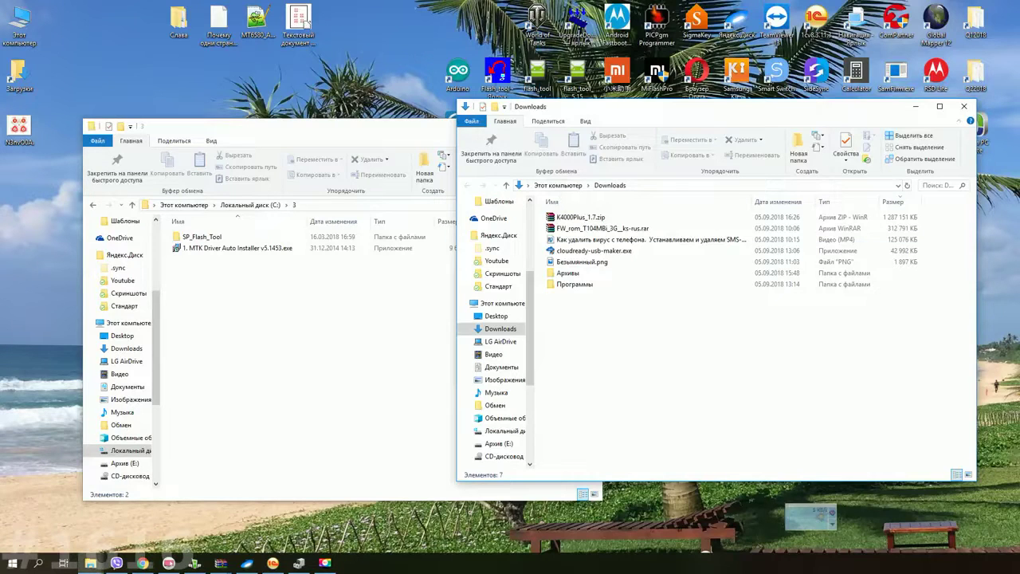
left_click(562, 218)
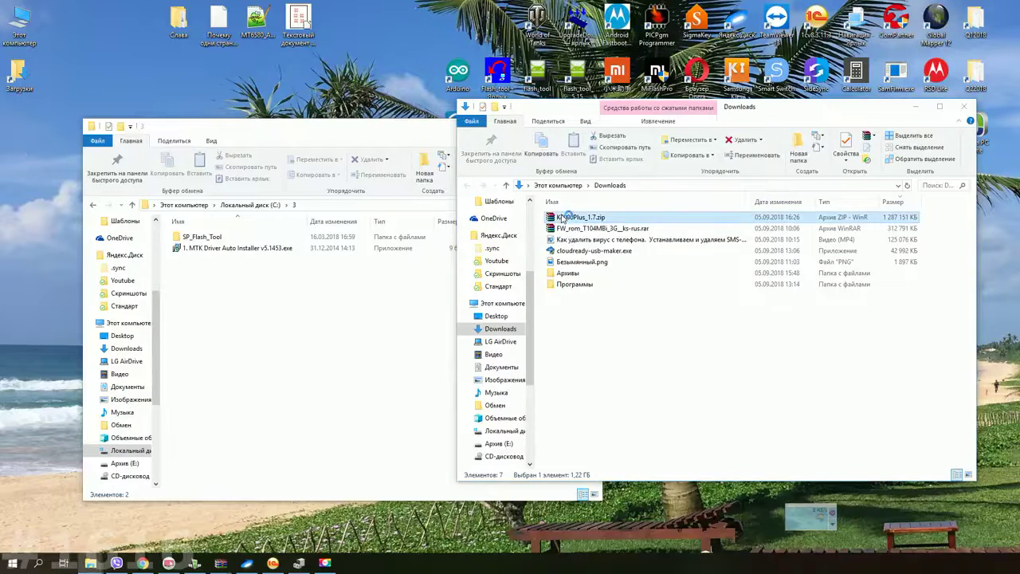
double_click(563, 219)
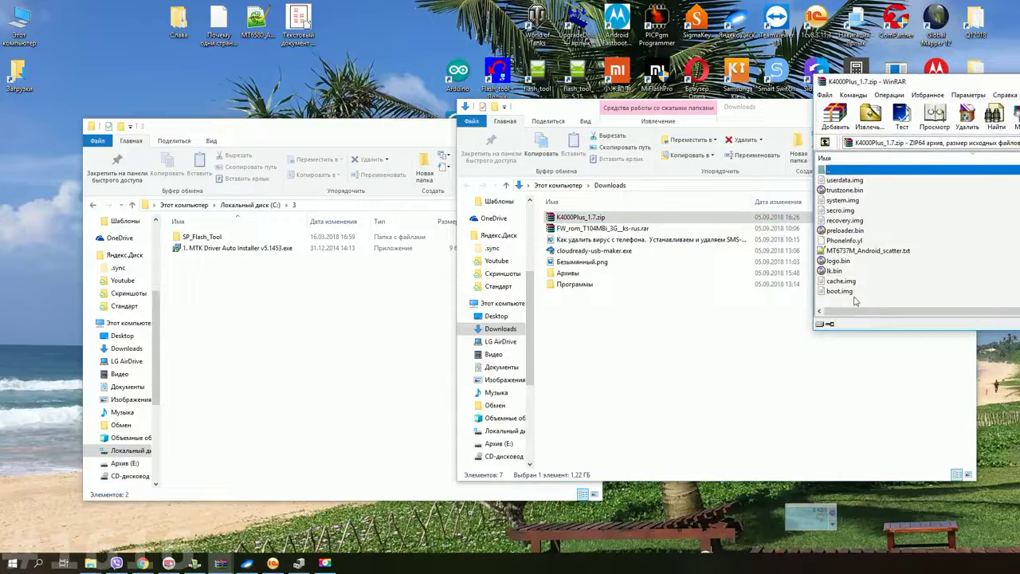
key("ctrl+a")
left_click_drag(849, 281, 384, 351)
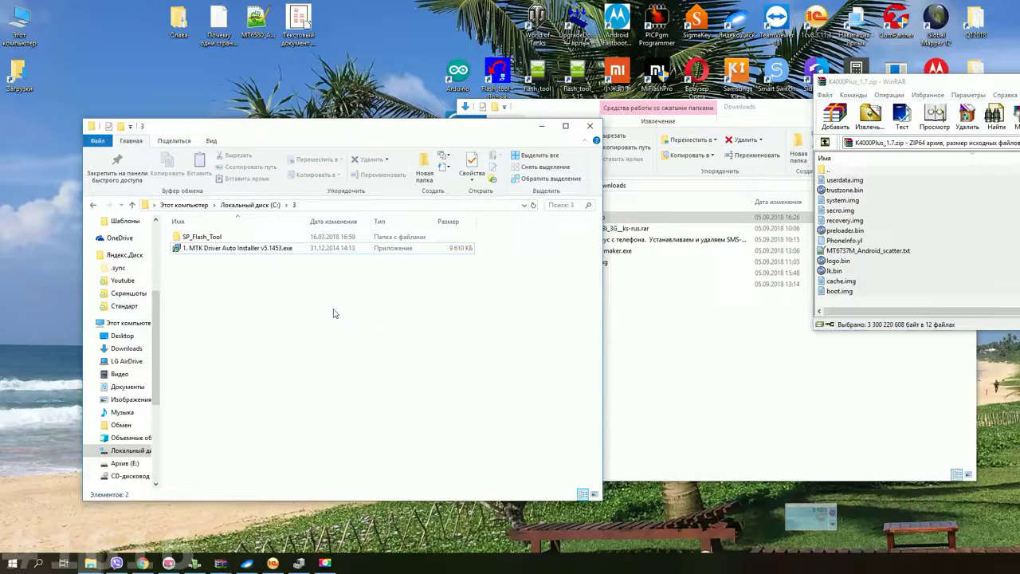
left_click(541, 345)
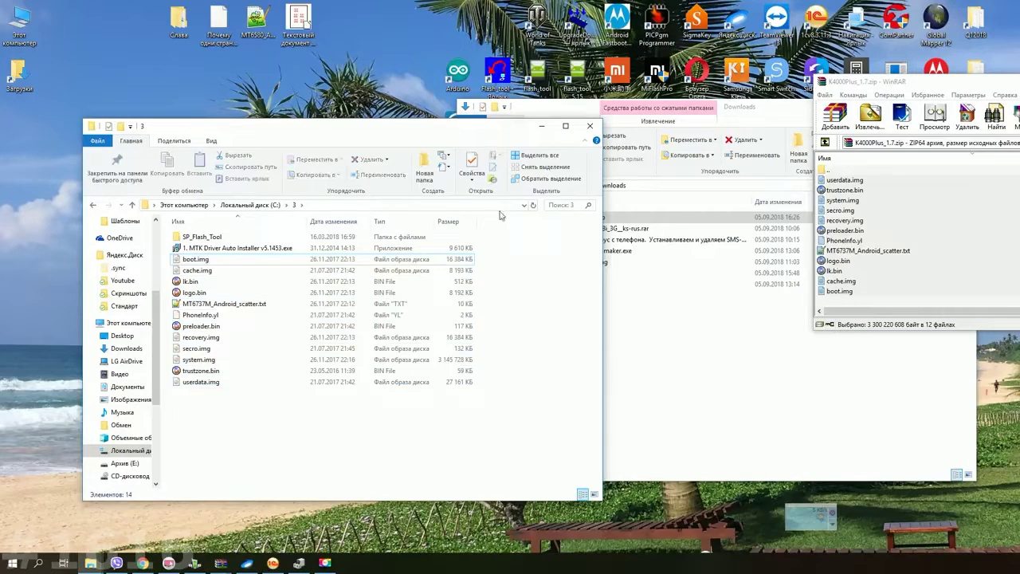
- Launch flash_tool.exe from the SP_Flash_Tool folder in C:\3 and dismiss the missing scatter file warning
left_click(223, 250)
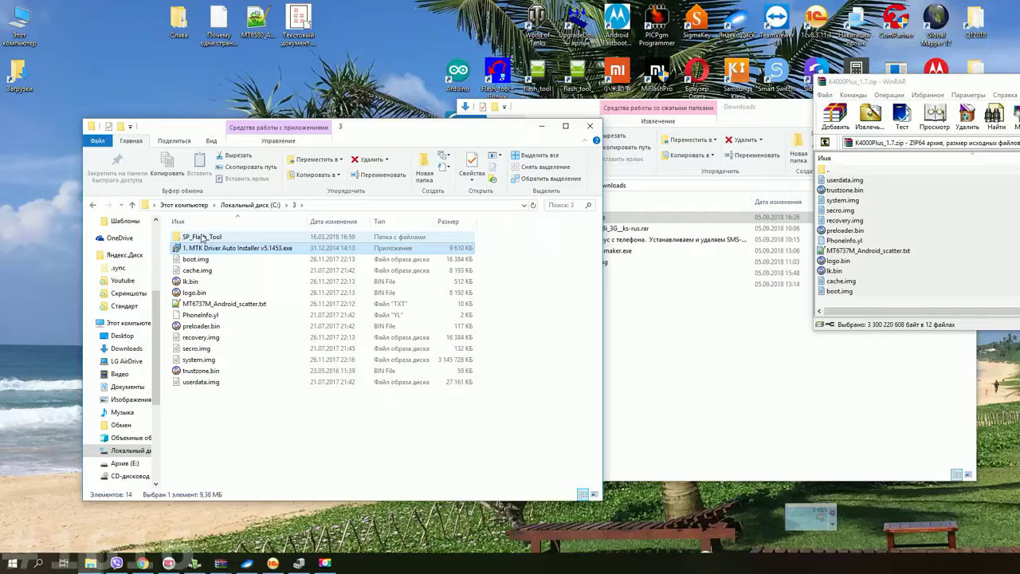
double_click(202, 239)
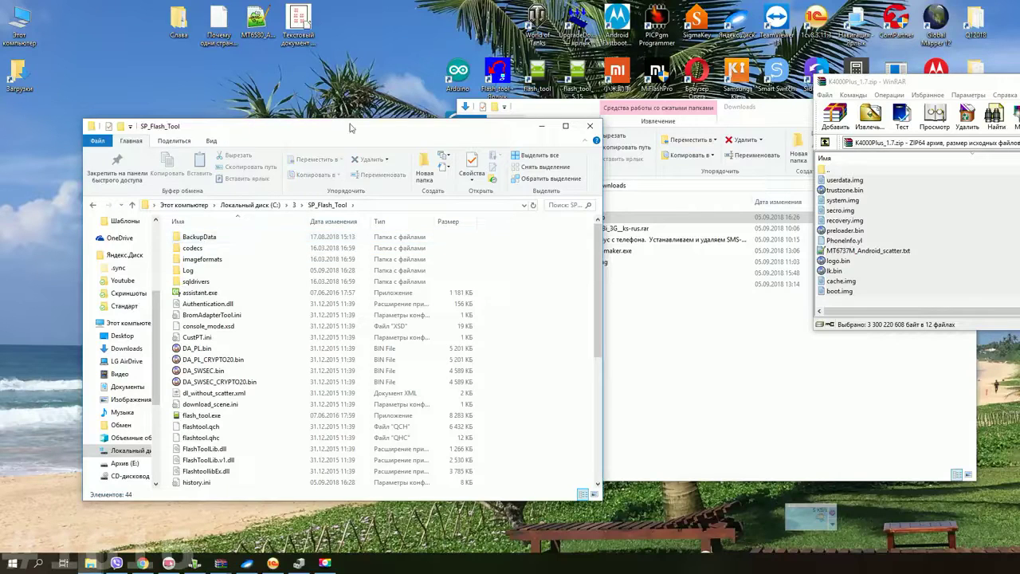
left_click_drag(343, 131, 433, 47)
scroll(353, 250, "down", 5)
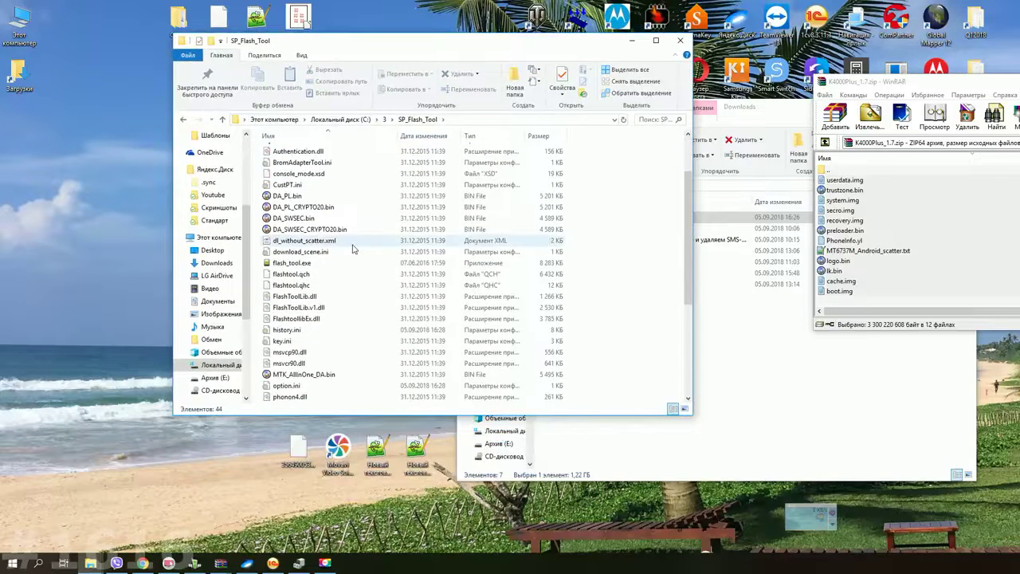
scroll(353, 250, "down", 1)
scroll(309, 233, "up", 2)
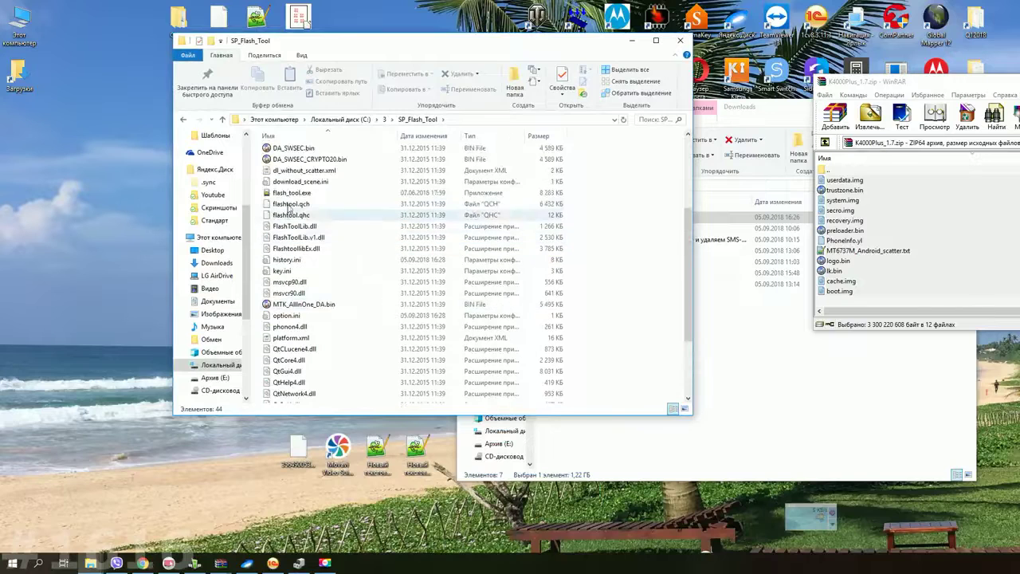
left_click(291, 194)
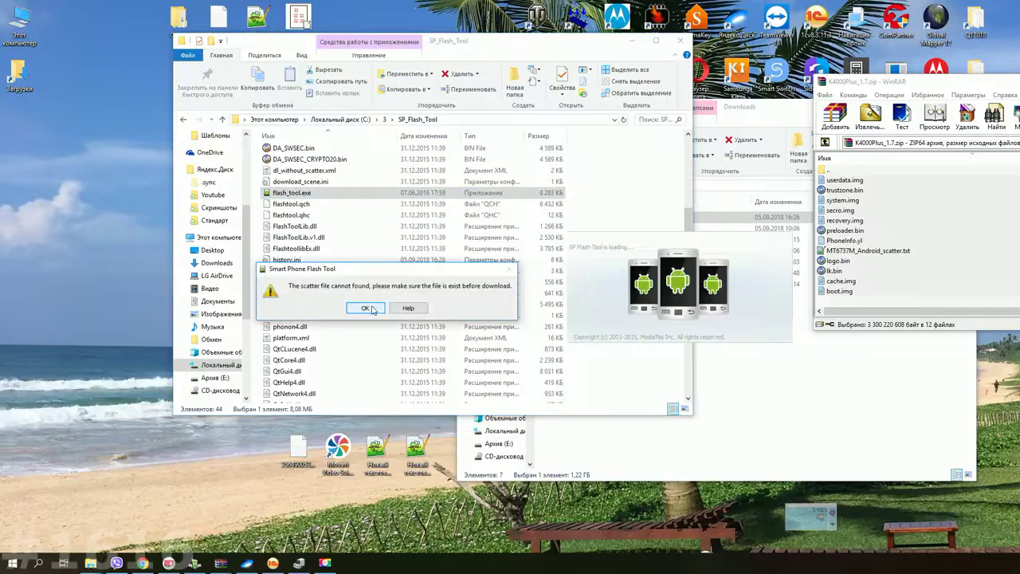
left_click(365, 308)
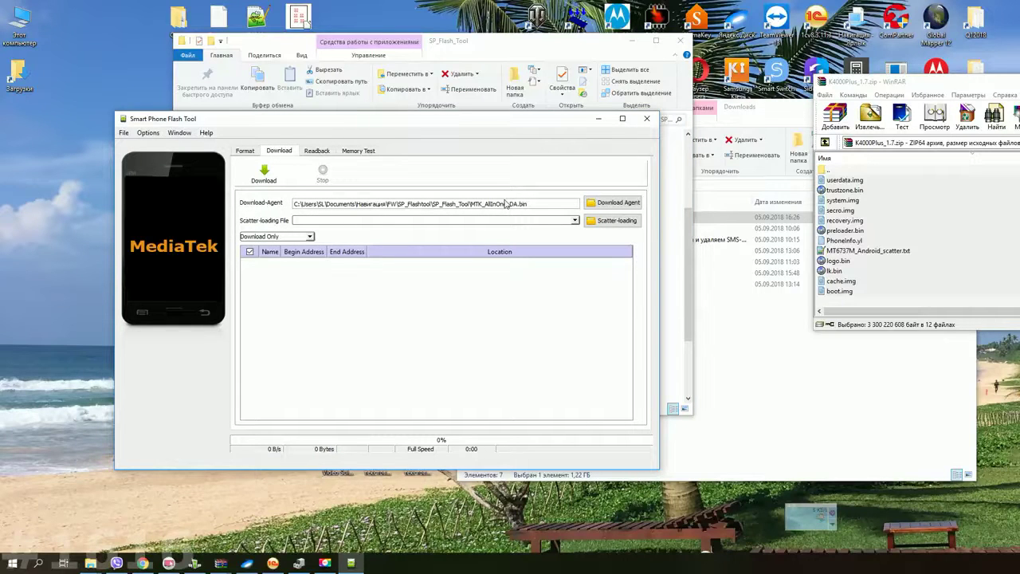
- Load MT6737M_Android_scatter.txt from C:\3 as the scatter-loading file
left_click(619, 223)
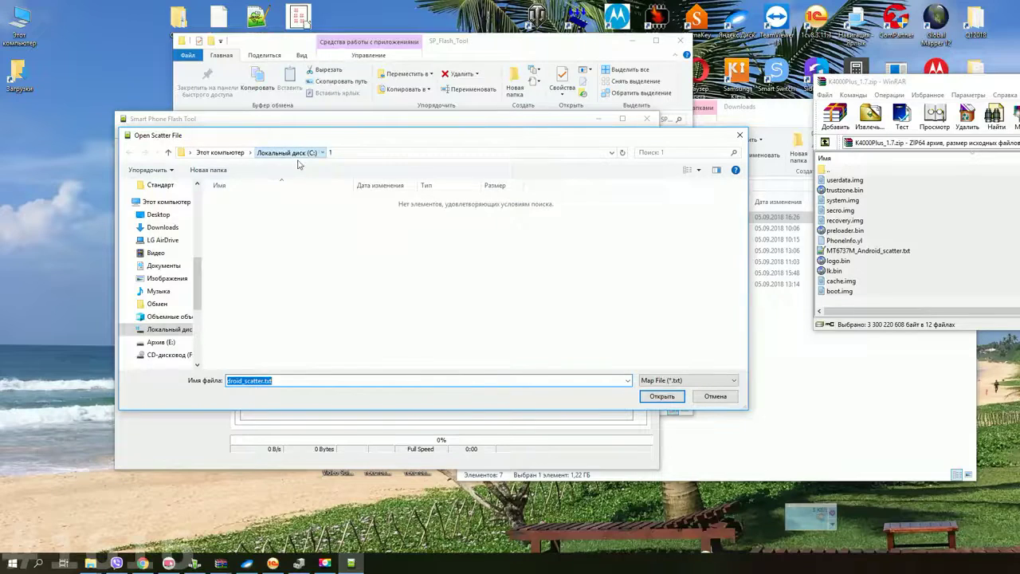
left_click(295, 153)
double_click(239, 245)
left_click(246, 211)
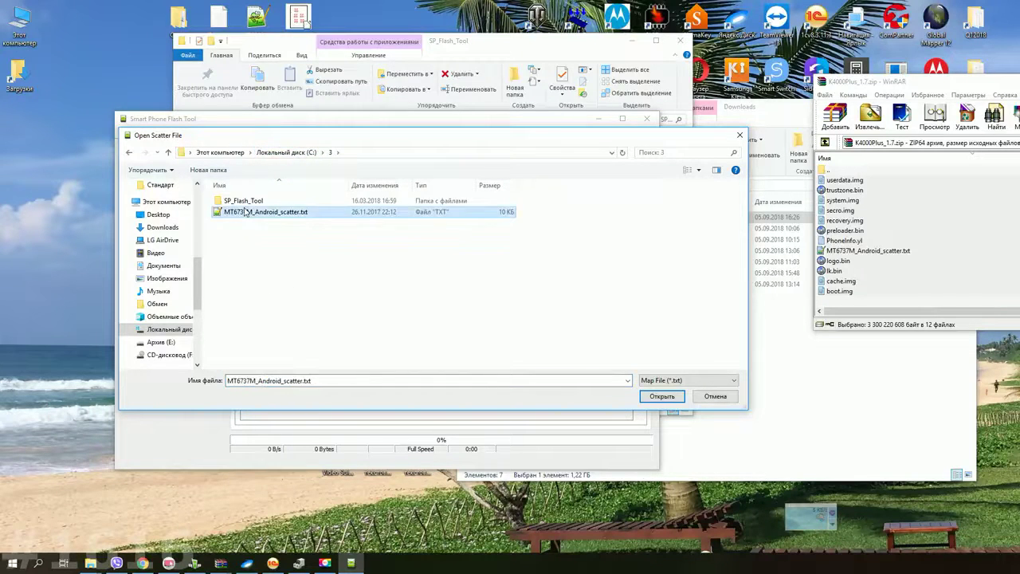
double_click(247, 211)
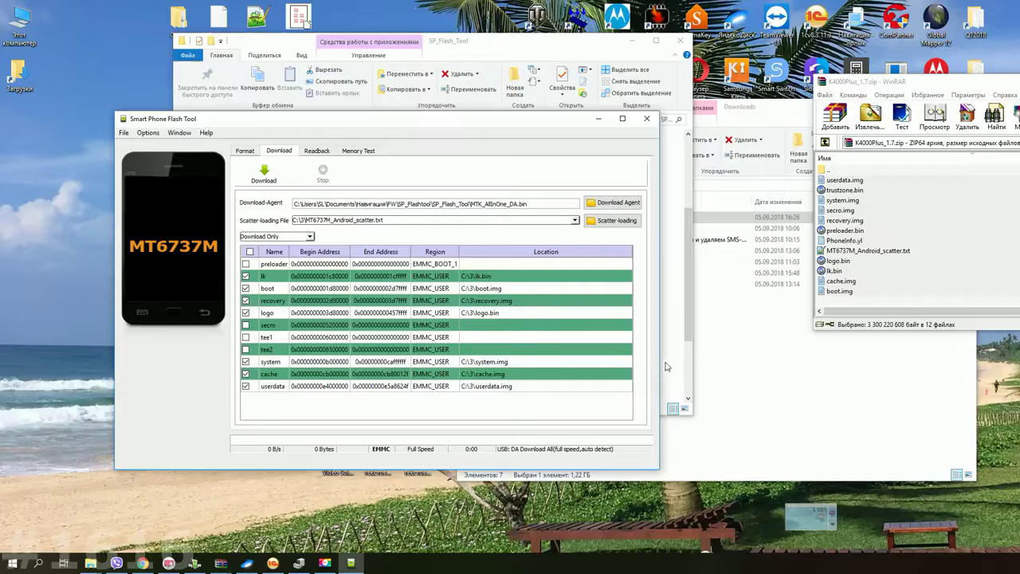
- Switch the flash tool from downloading to formatting and choose Manual Format Flash
left_click(250, 252)
left_click(246, 151)
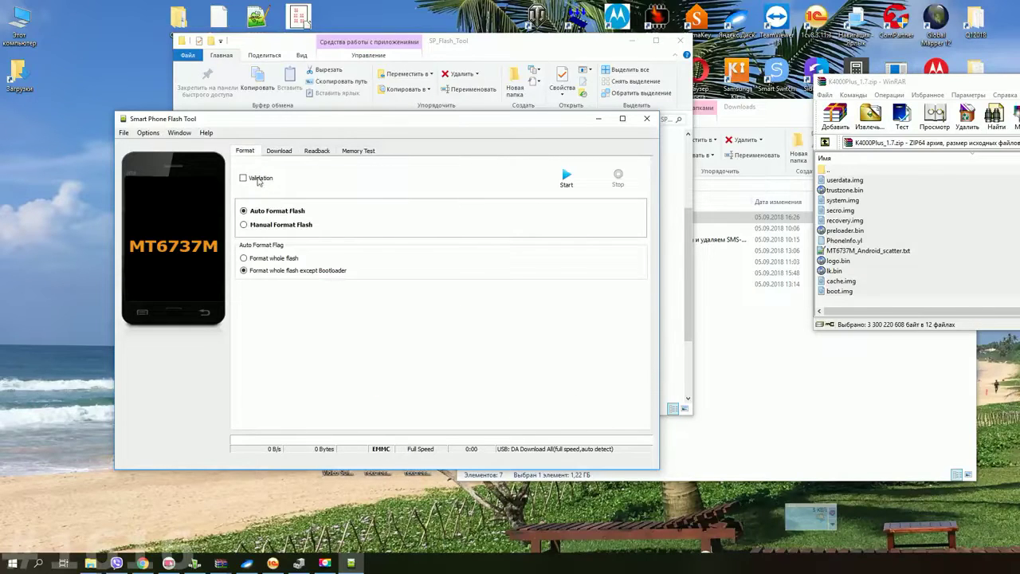
left_click(268, 227)
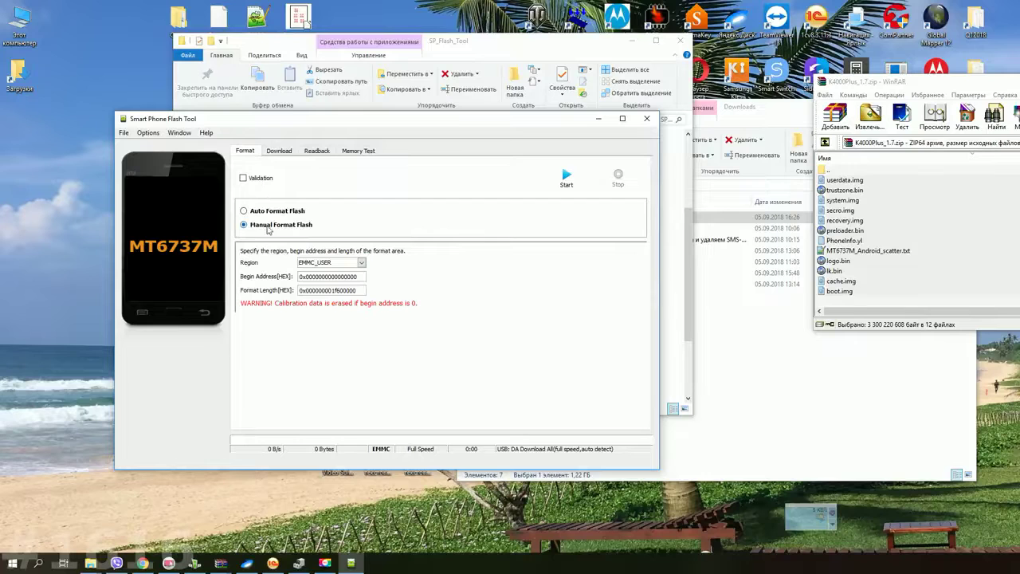
- Open MT6737M_Android_scatter.txt from C:\3 in Notepad++, decline the update, and search the file for "frp"
left_click(508, 60)
left_click(384, 119)
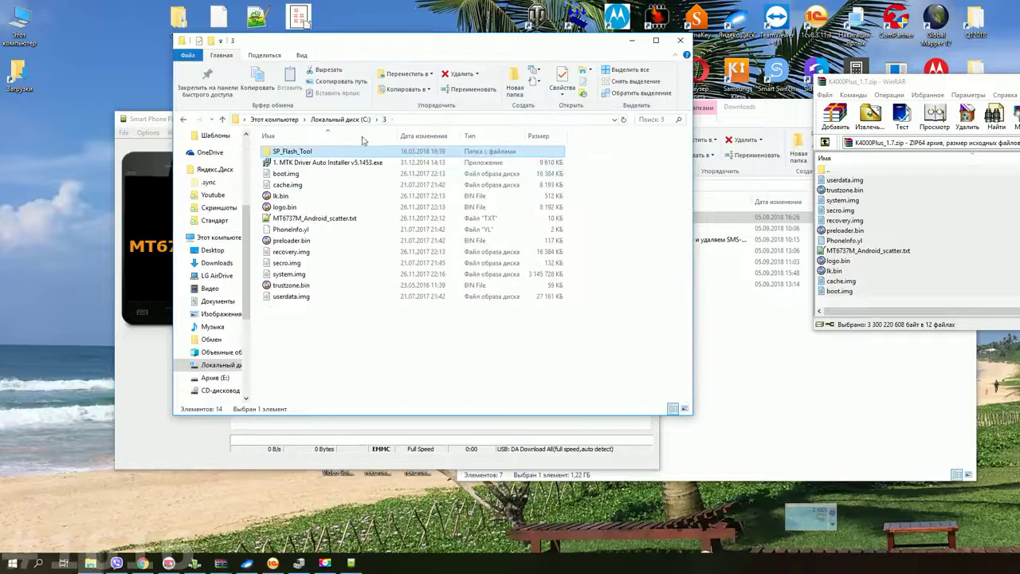
double_click(303, 220)
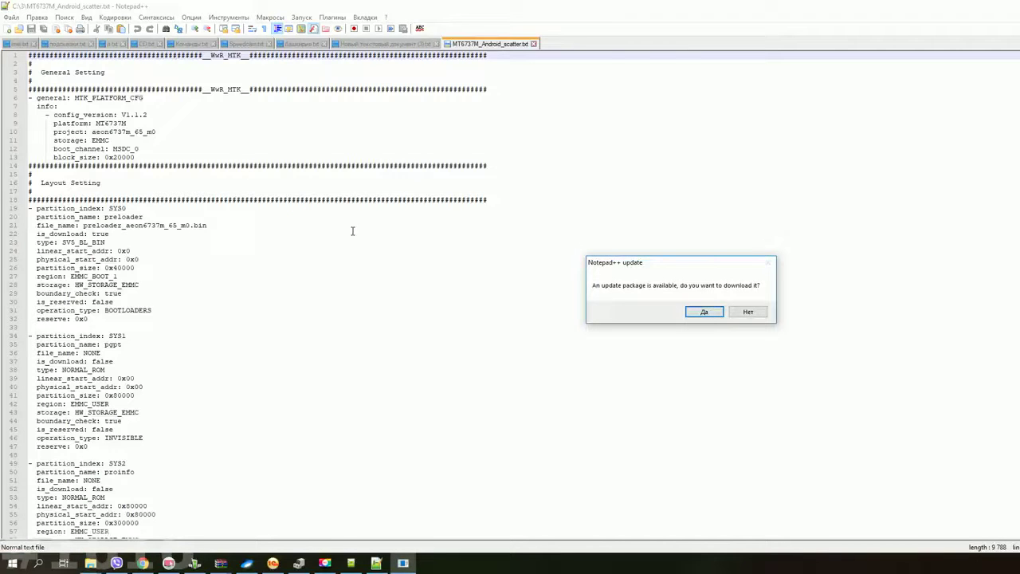
left_click(748, 311)
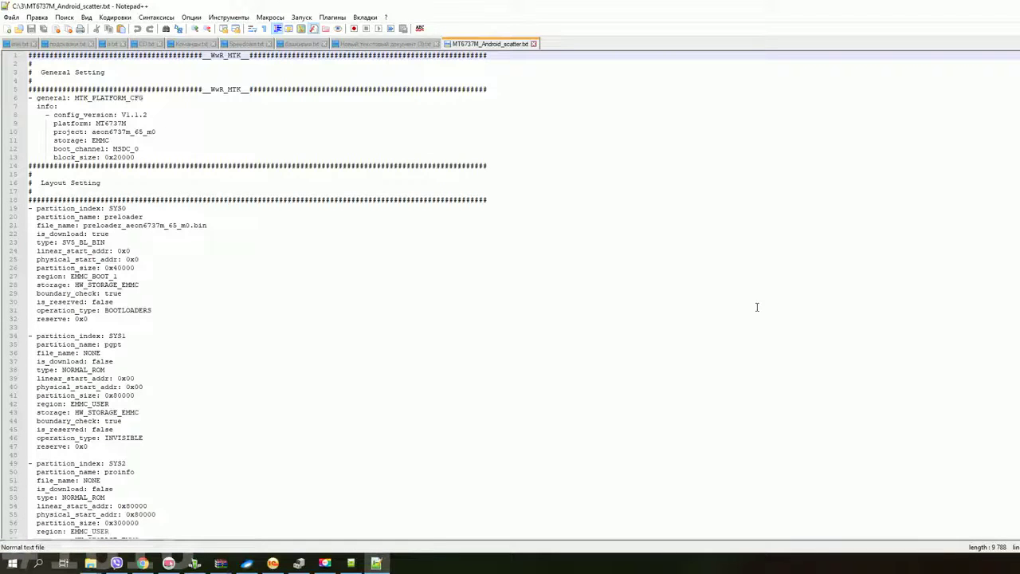
key("ctrl+f")
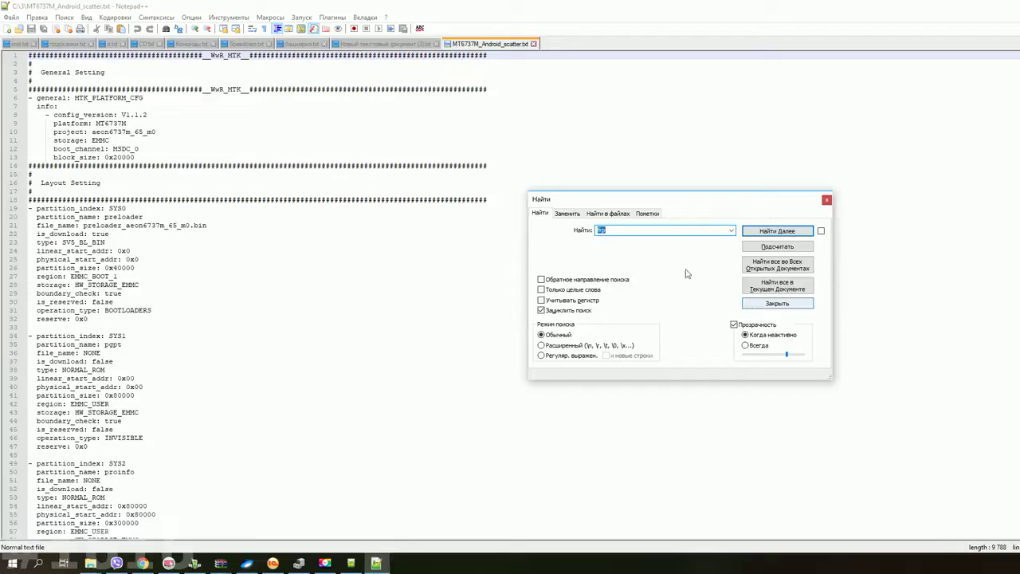
key("Return")
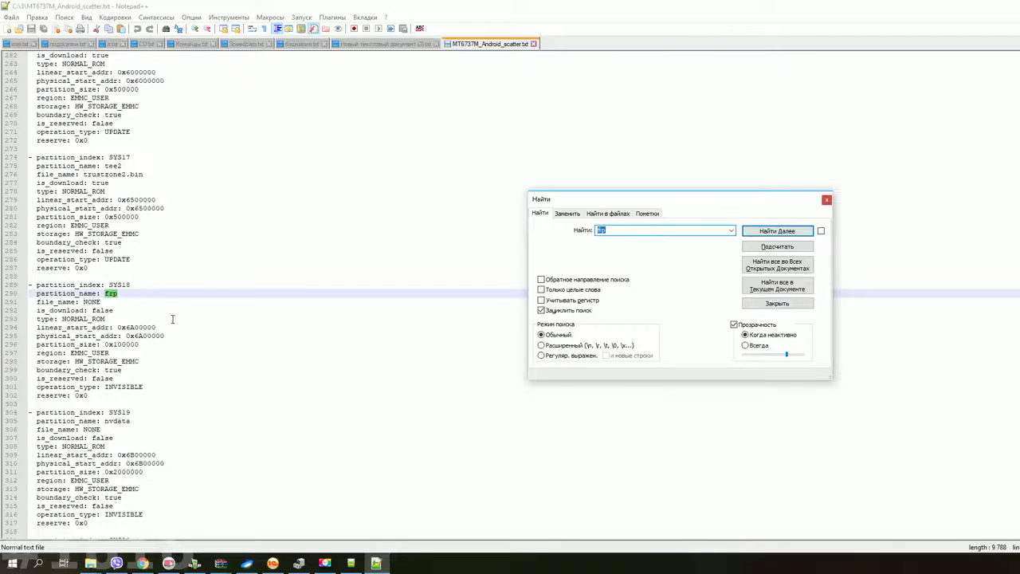
- Copy the frp partition's linear start address 0x6A00000 and size 0x100000 into the flash tool's Begin Address and Format Length
double_click(132, 327)
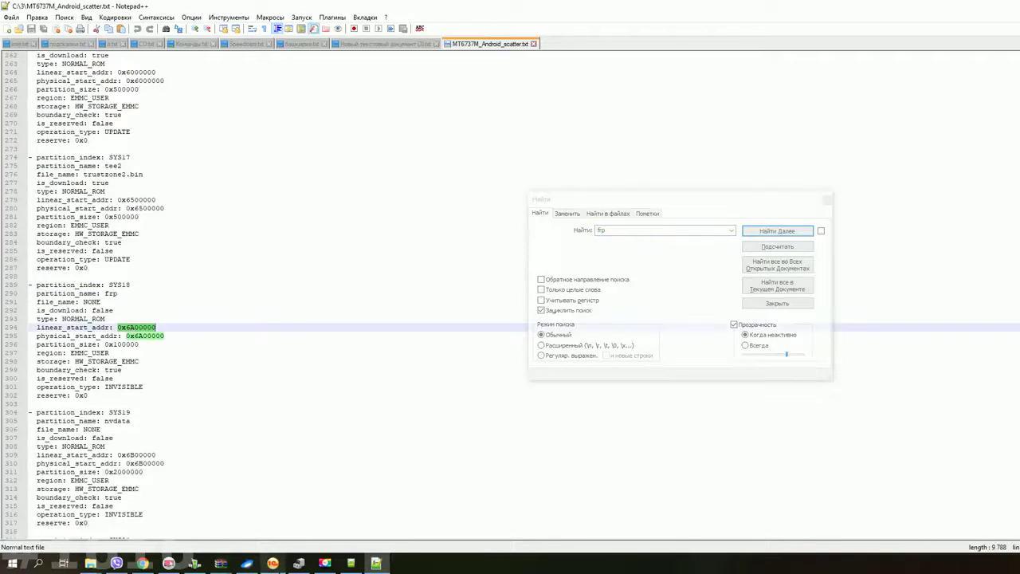
left_click(356, 565)
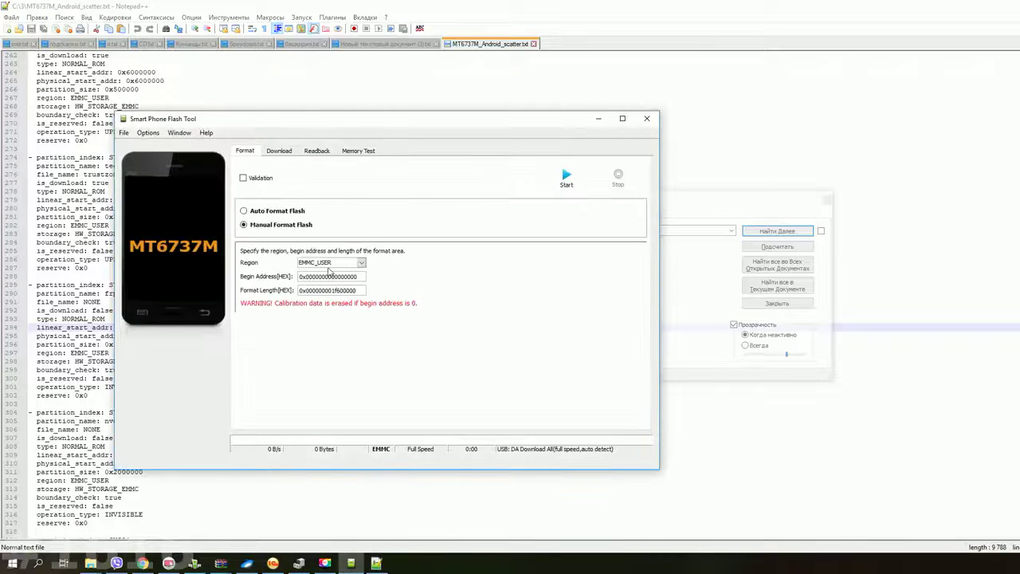
double_click(326, 277)
left_click_drag(258, 125, 388, 108)
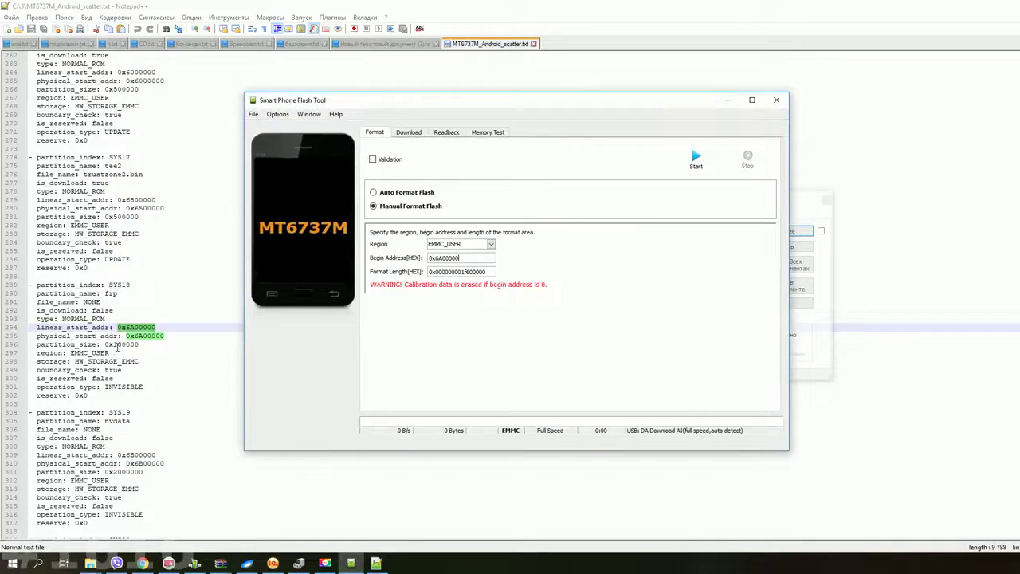
double_click(119, 344)
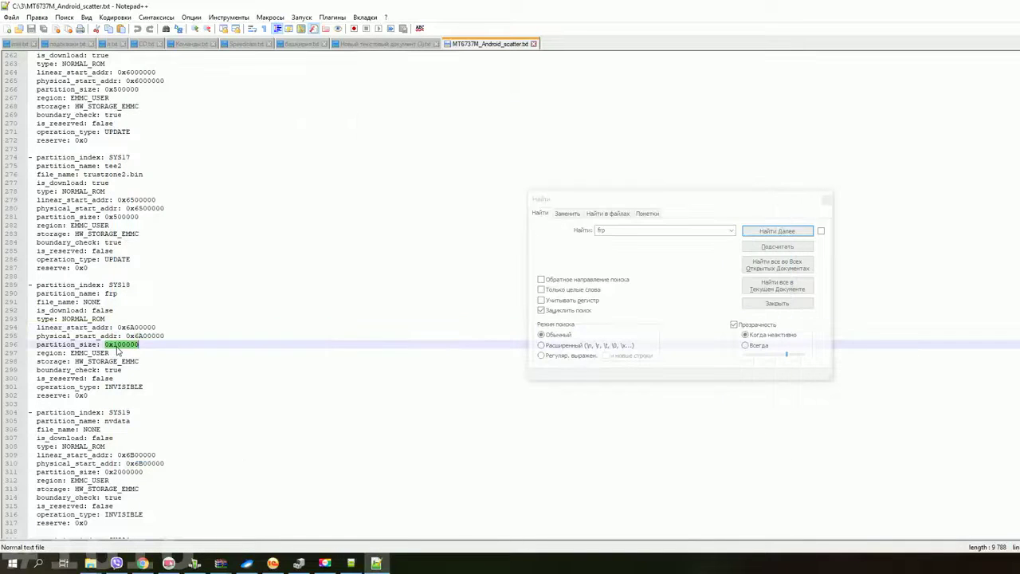
left_click(348, 562)
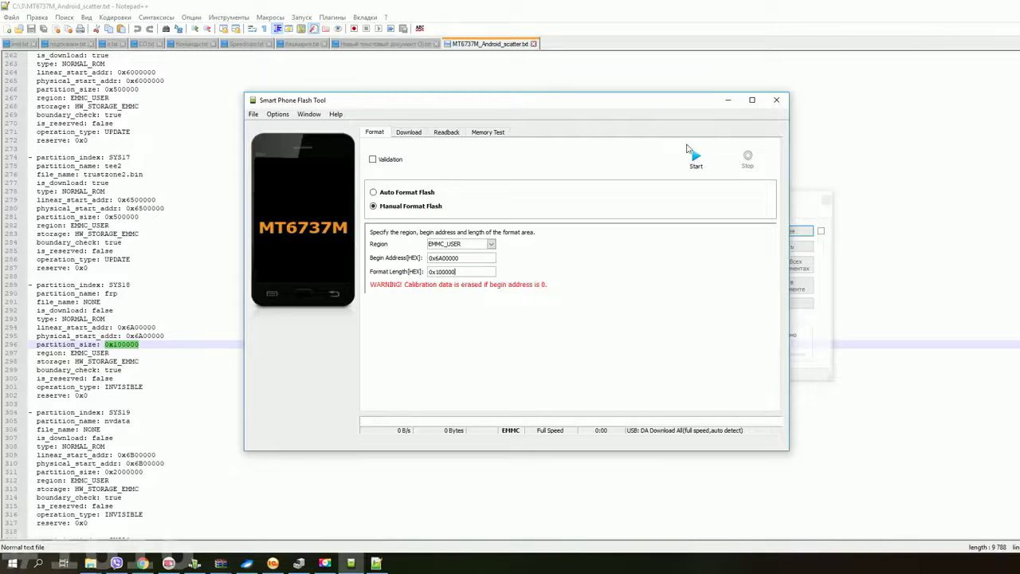
- Run the manual format of the frp region on the phone, then close the flash tool and the text search window
left_click(690, 167)
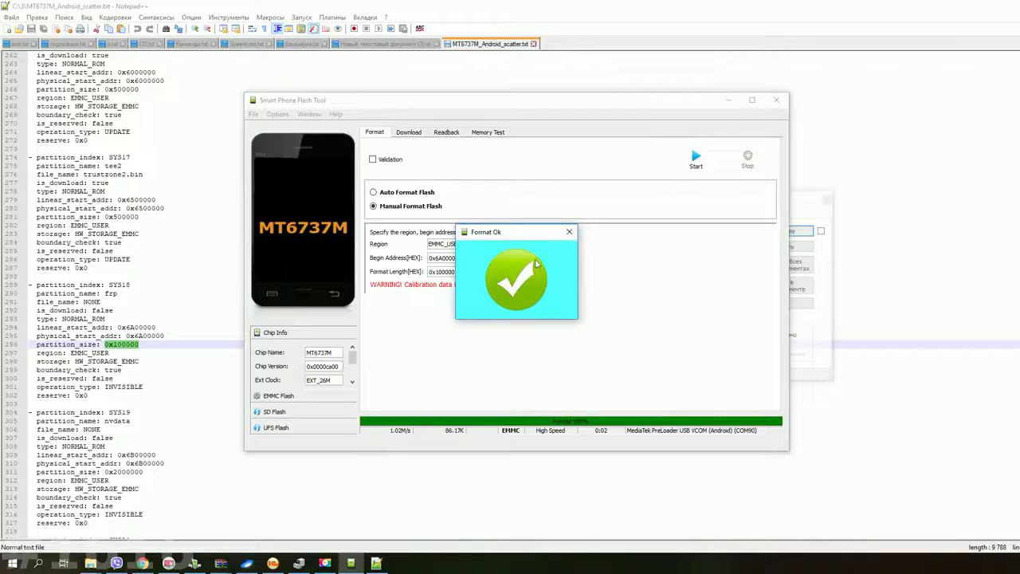
left_click(568, 233)
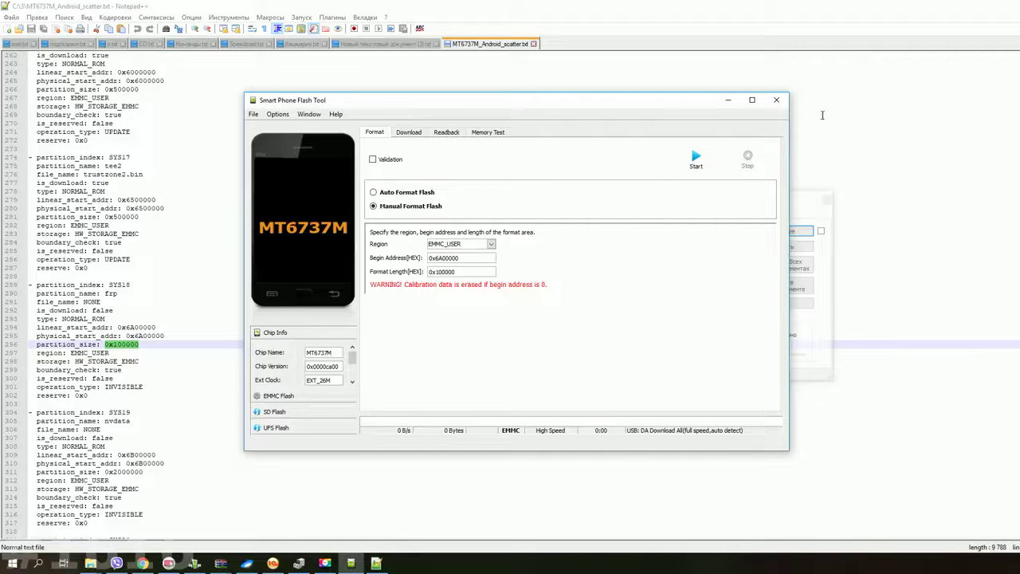
left_click(776, 99)
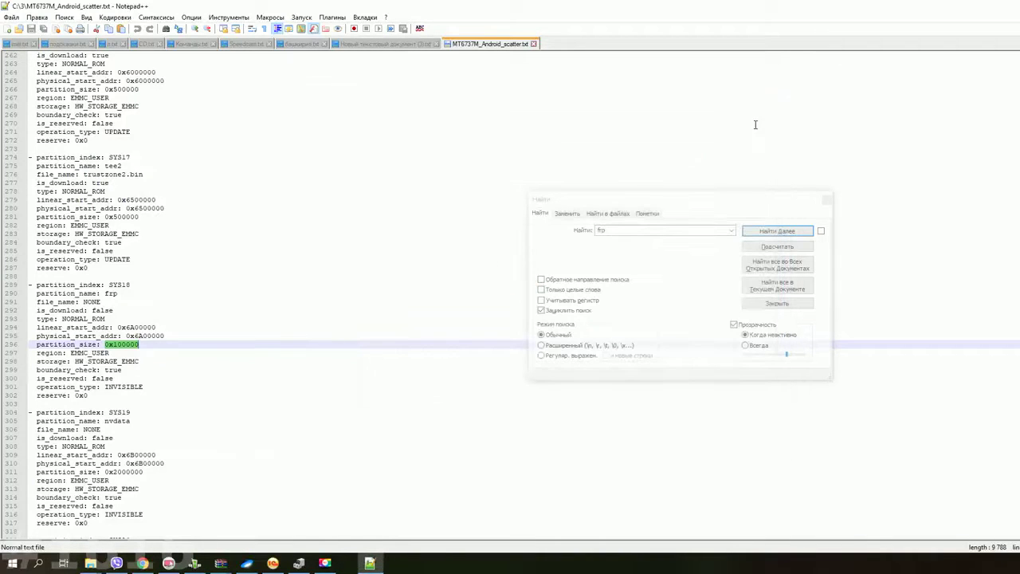
left_click(827, 200)
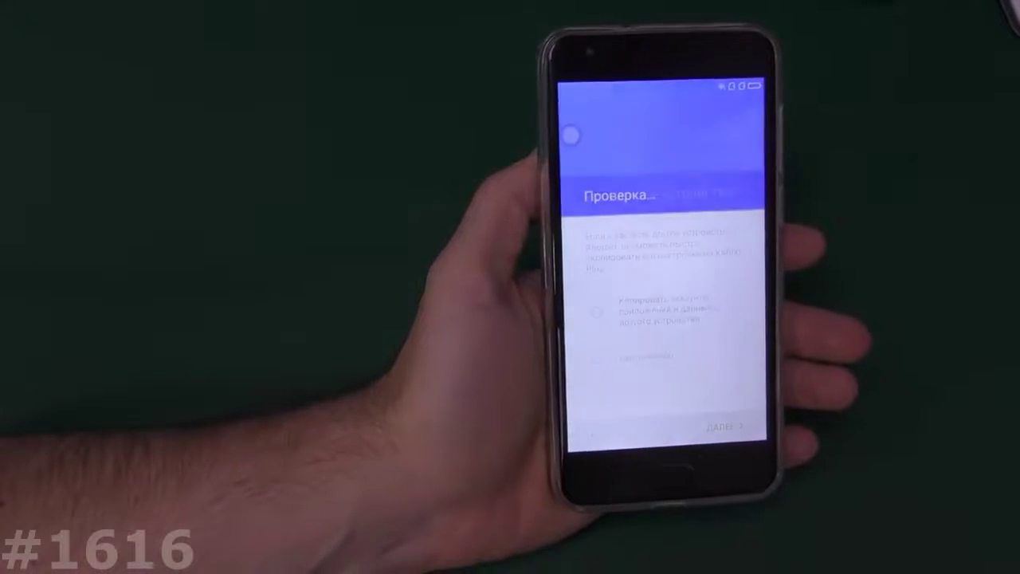
left_click(637, 358)
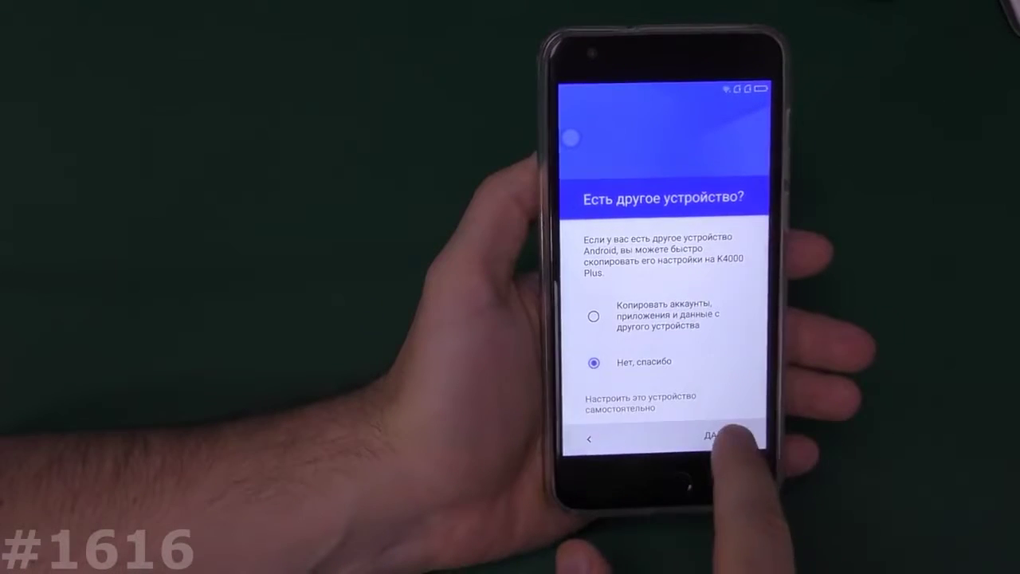
left_click(740, 434)
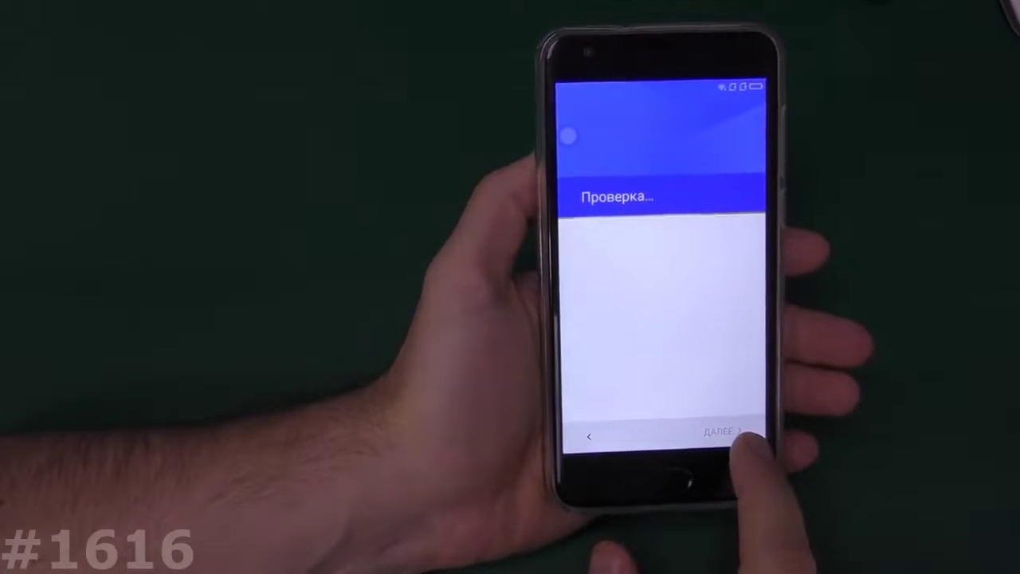